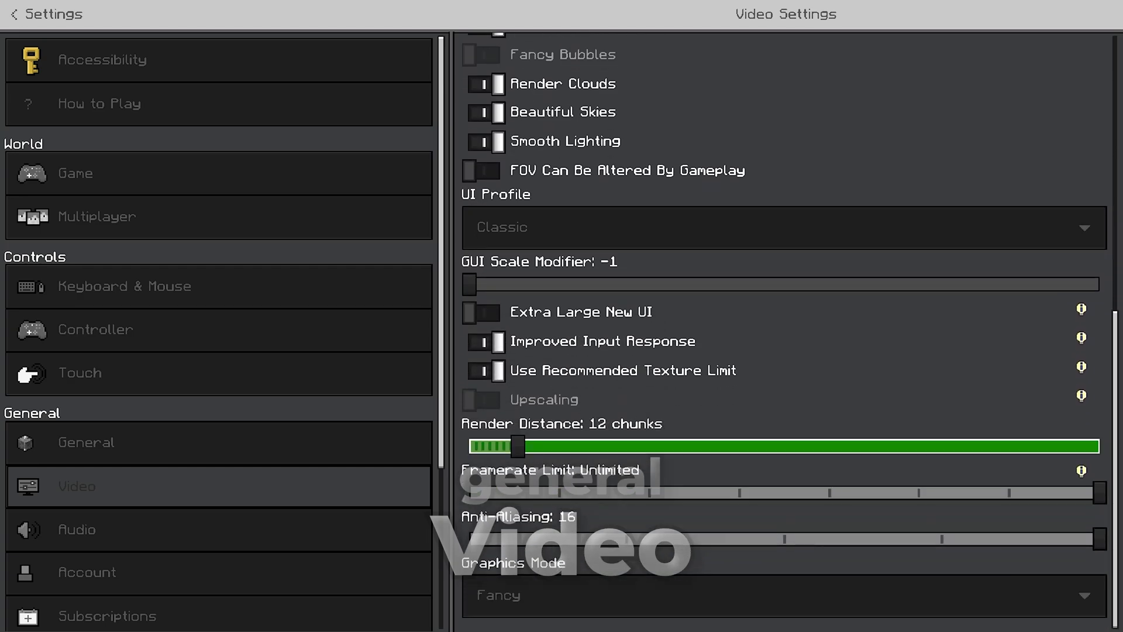
# Switch to the Global Resources page and move into its active pack list.
pyautogui.press('Left')
pyautogui.press('Down')
pyautogui.press('Down')
pyautogui.press('Down')
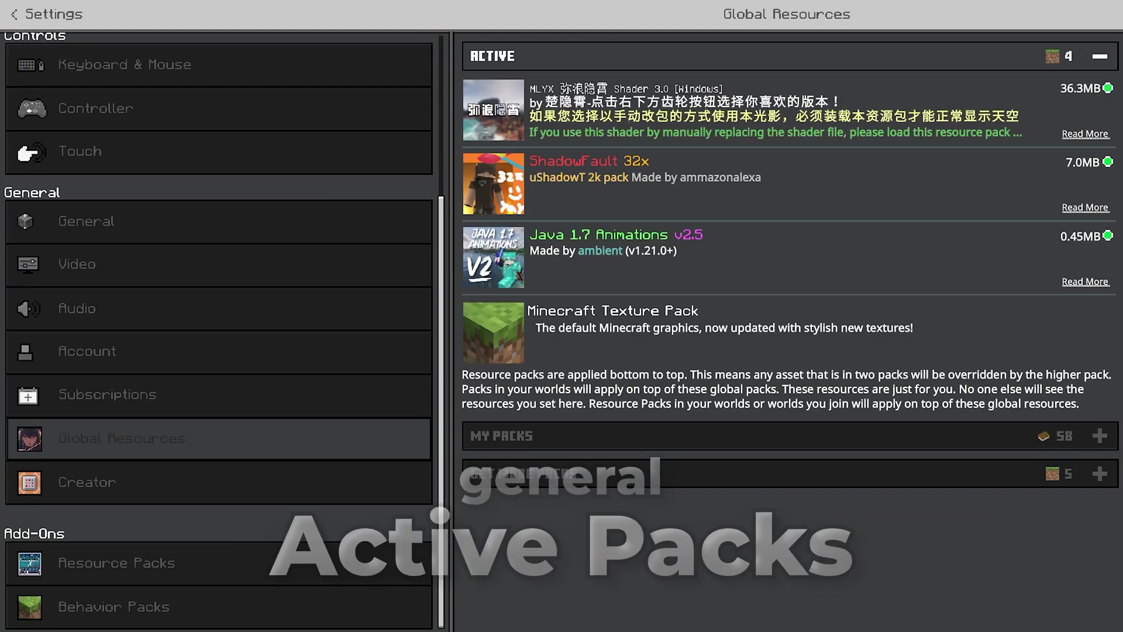
pyautogui.press('Down')
# Review the subpack settings of the shader pack and the ShadowFault pack.
pyautogui.press('Return')
pyautogui.press('Return')
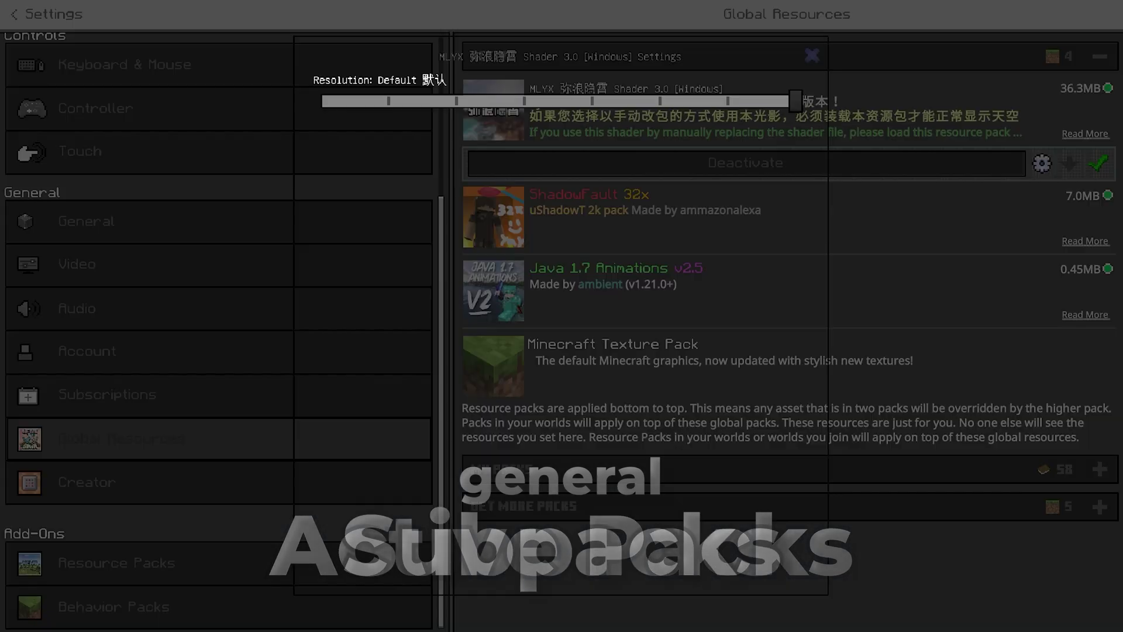
pyautogui.press('Escape')
pyautogui.press('Down')
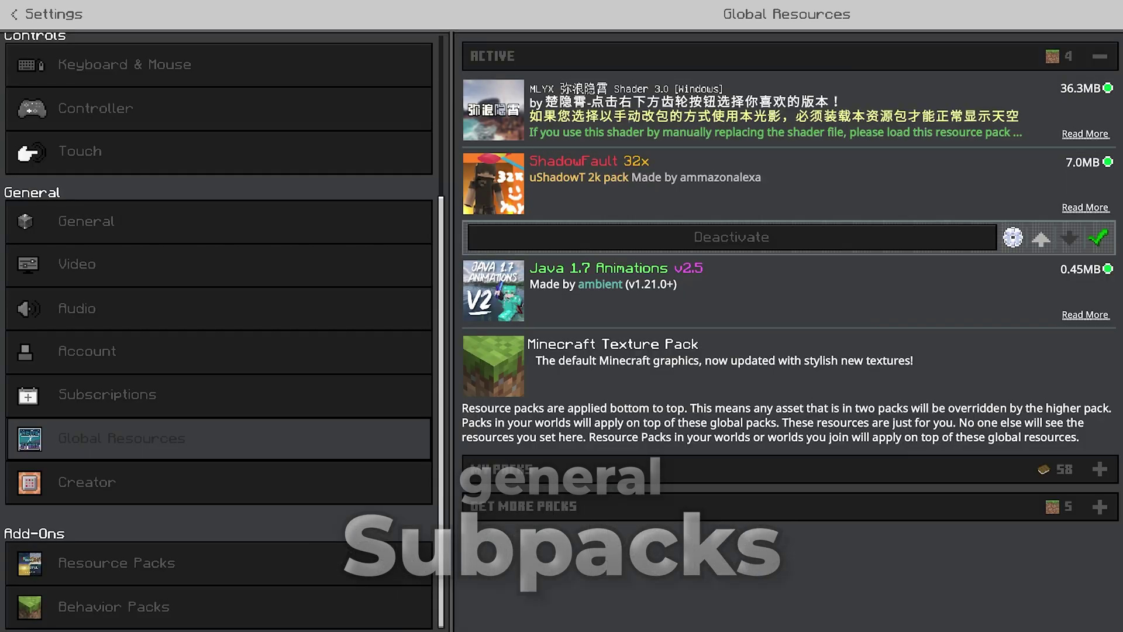
pyautogui.press('Return')
pyautogui.press('Escape')
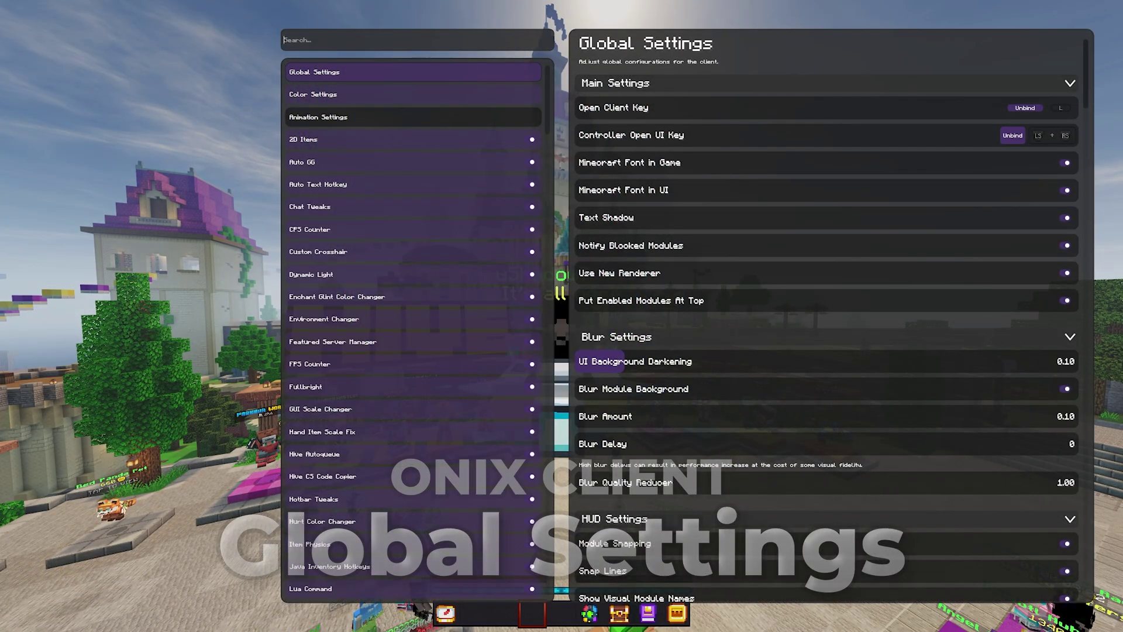
pyautogui.scroll(-2, 825, 317)
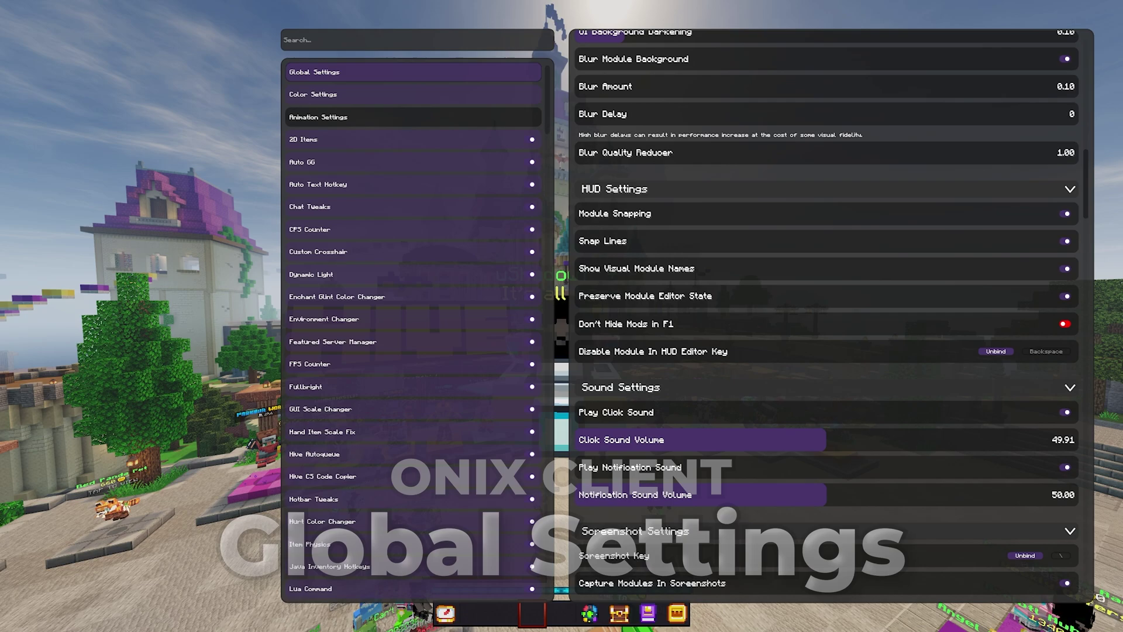
pyautogui.scroll(-2, 825, 317)
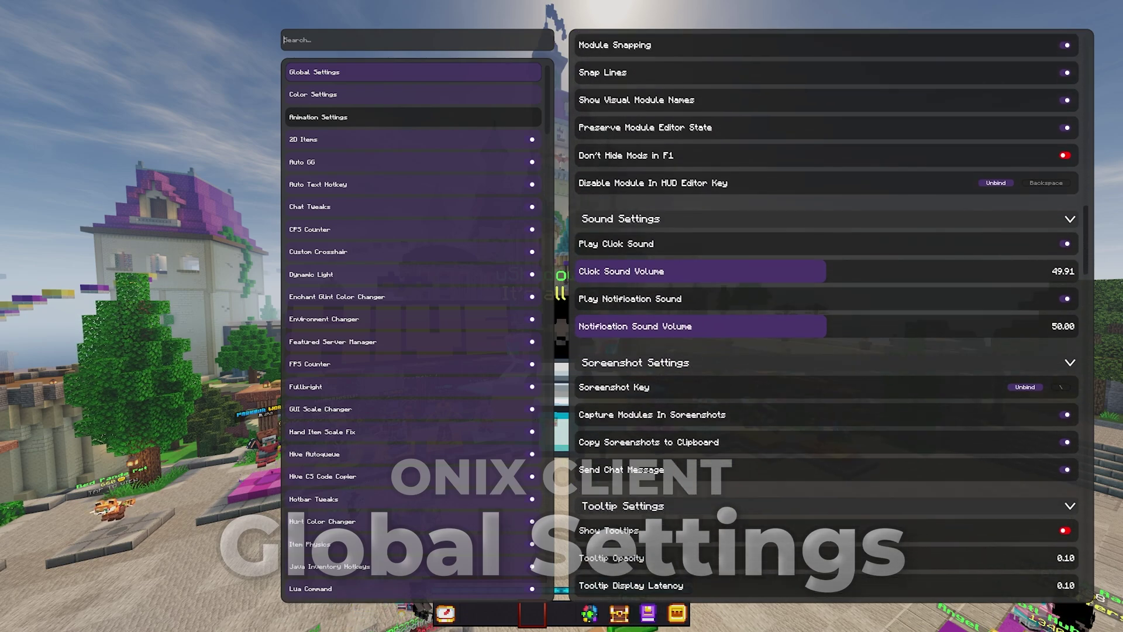
pyautogui.scroll(-1, 825, 317)
pyautogui.scroll(-1, 825, 317)
pyautogui.scroll(-1, 825, 316)
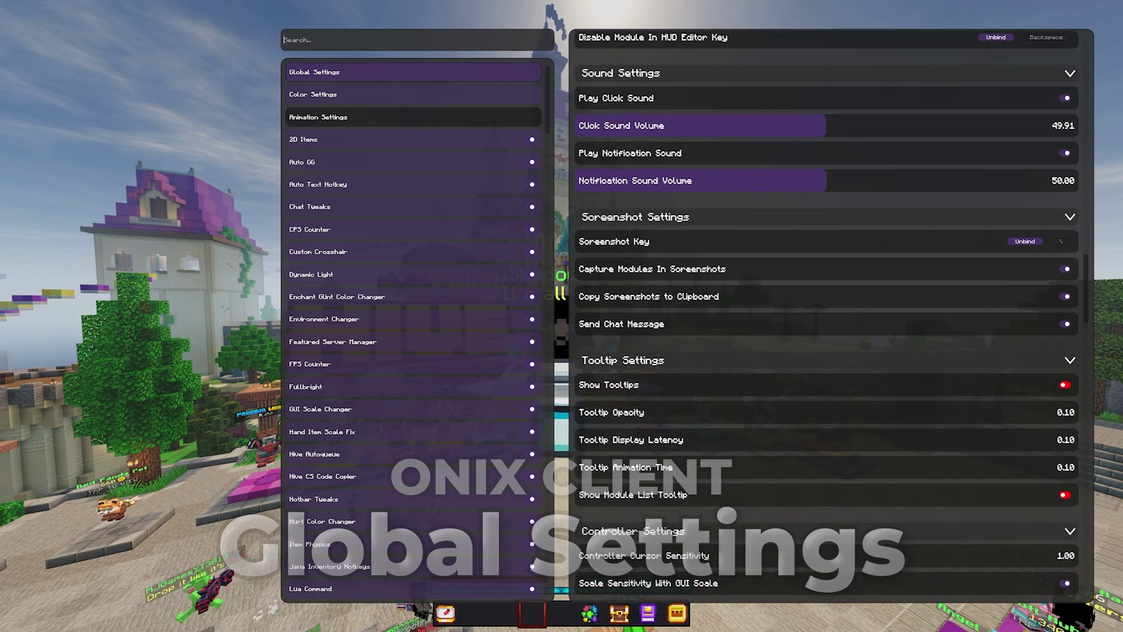
pyautogui.scroll(-1, 825, 316)
pyautogui.scroll(-1, 825, 317)
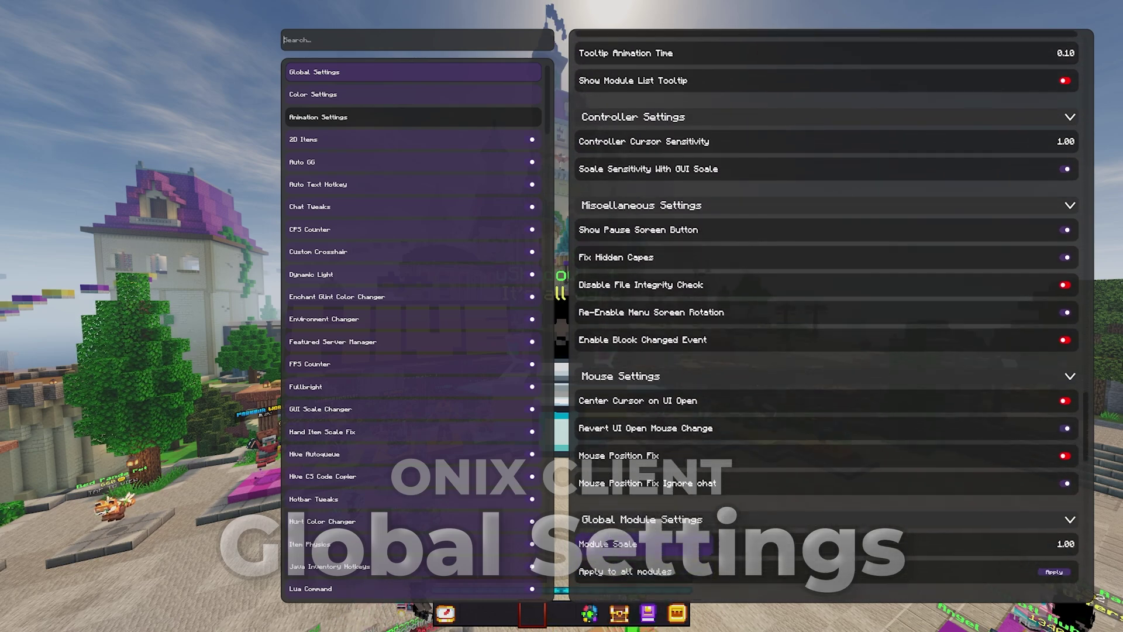
pyautogui.scroll(-1, 825, 316)
pyautogui.scroll(-2, 825, 316)
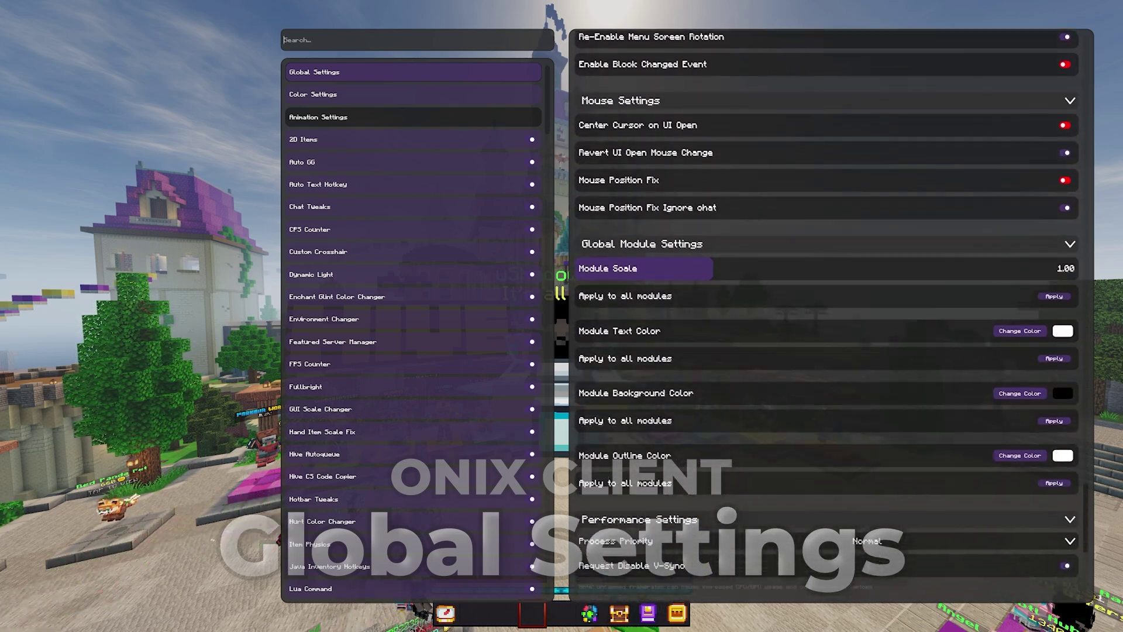
pyautogui.scroll(-1, 825, 316)
pyautogui.scroll(-1, 825, 317)
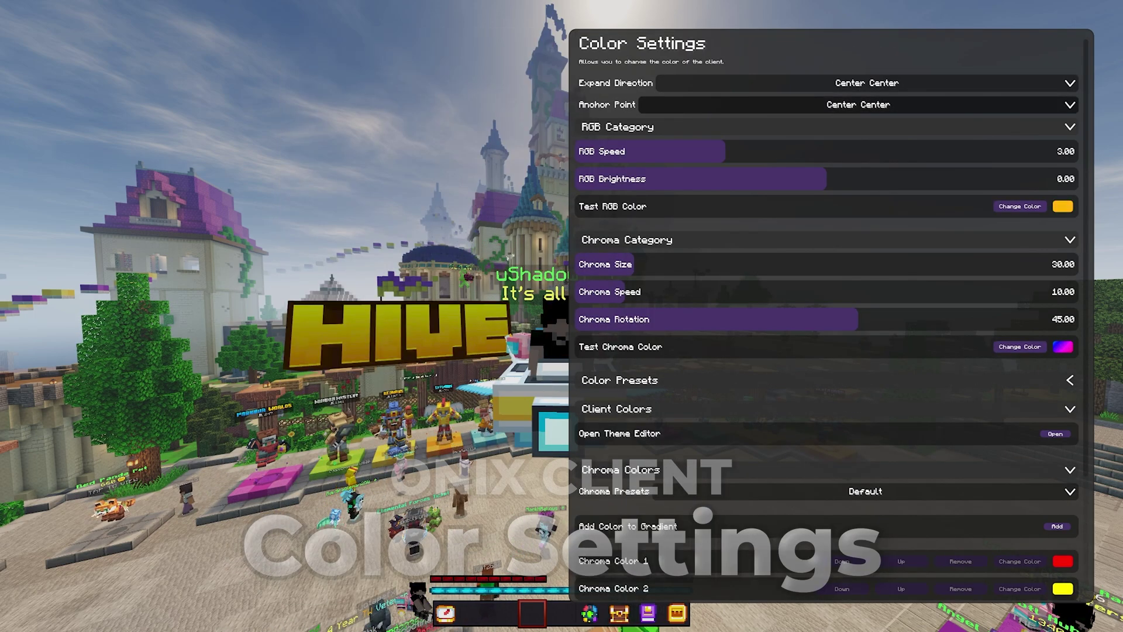
pyautogui.scroll(-1, 825, 316)
pyautogui.scroll(-1, 825, 316)
pyautogui.scroll(-1, 826, 316)
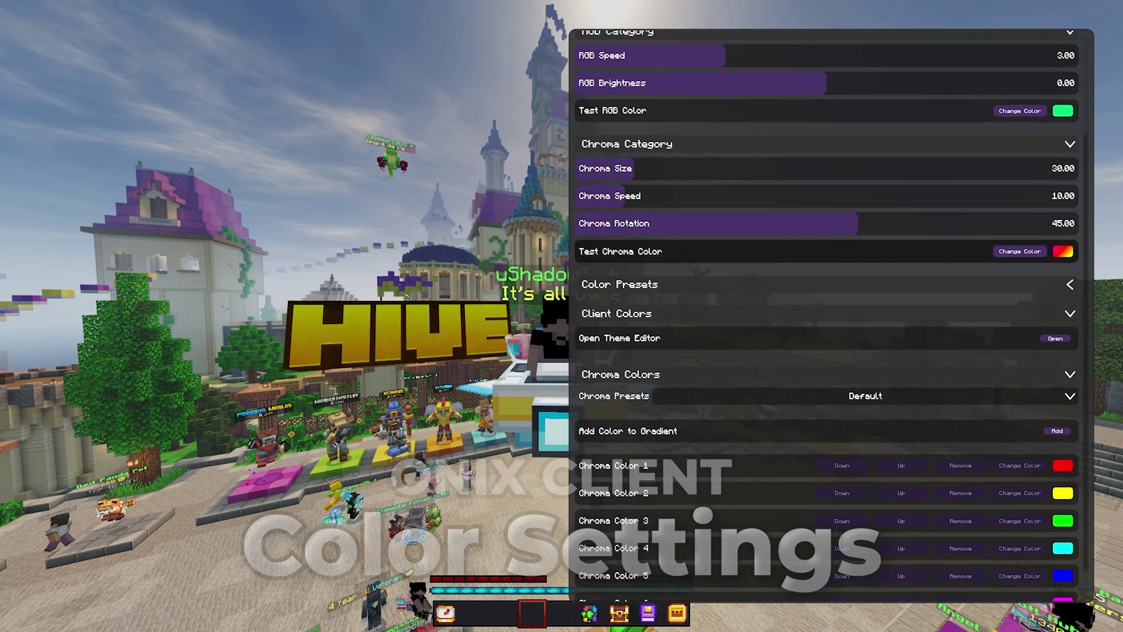
pyautogui.scroll(-1, 826, 317)
pyautogui.scroll(-1, 826, 316)
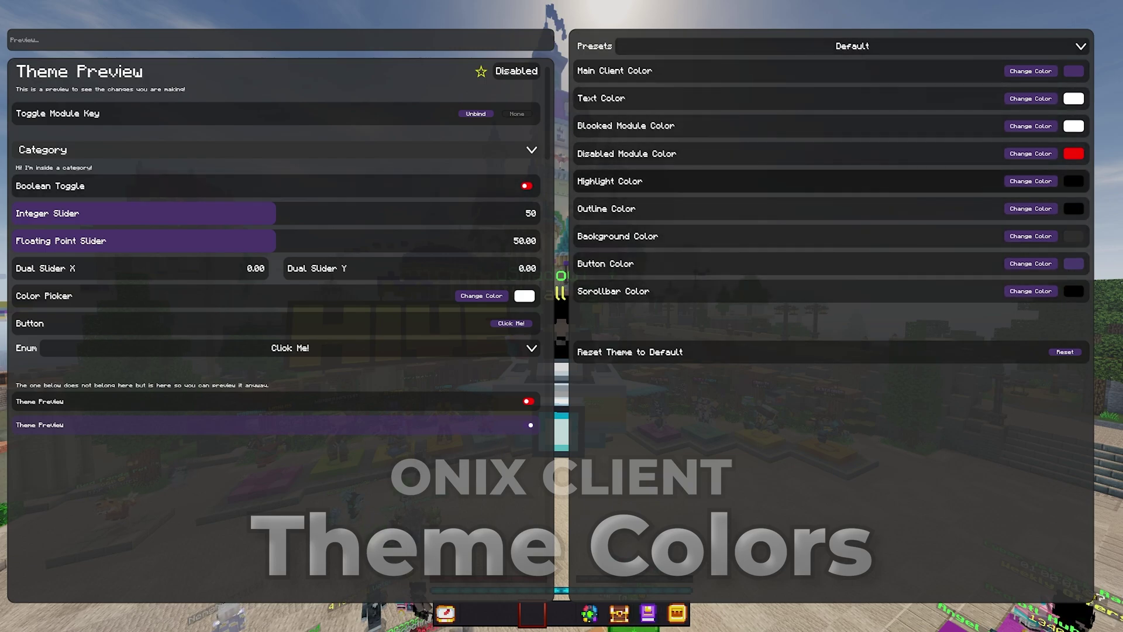
# Close the Theme Editor with its theme color presets.
pyautogui.press('Escape')
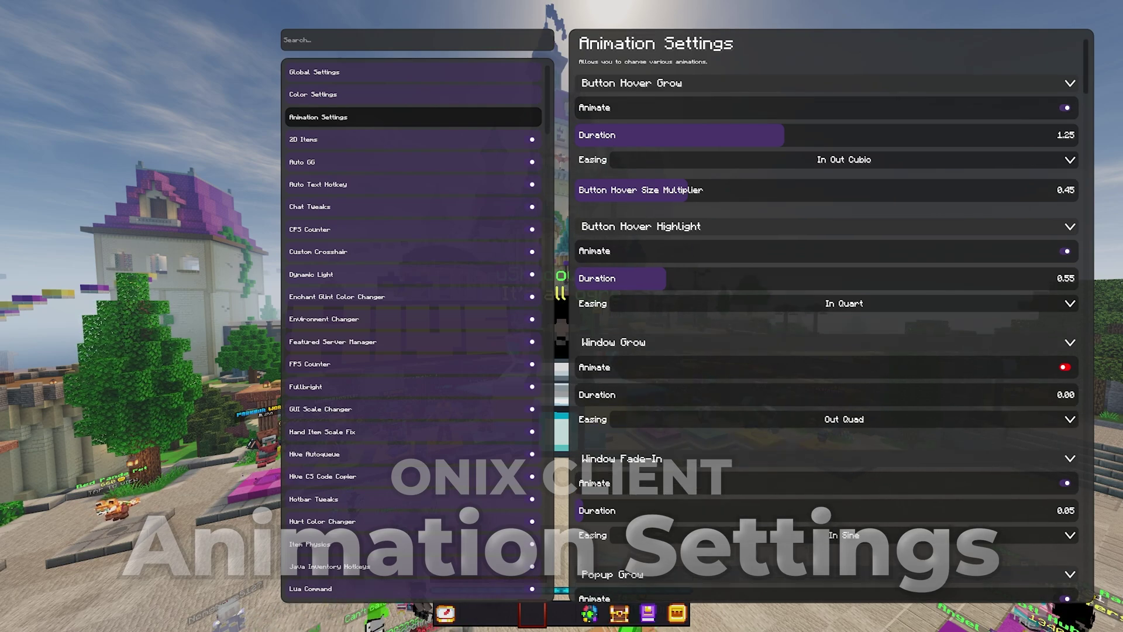
pyautogui.scroll(-3, 829, 316)
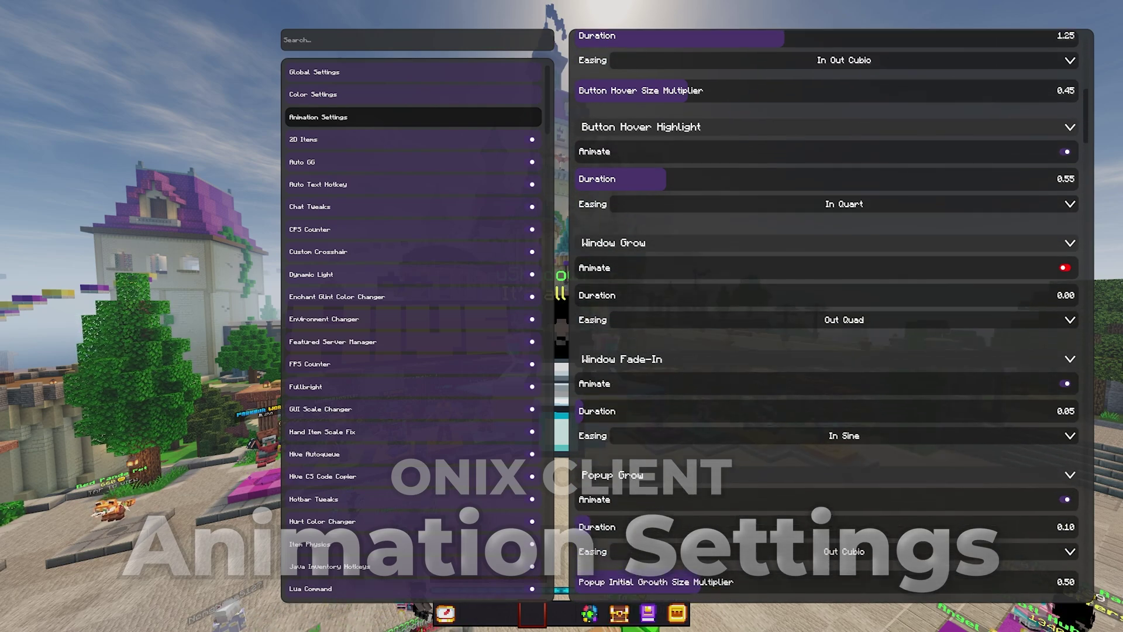
pyautogui.scroll(-4, 829, 316)
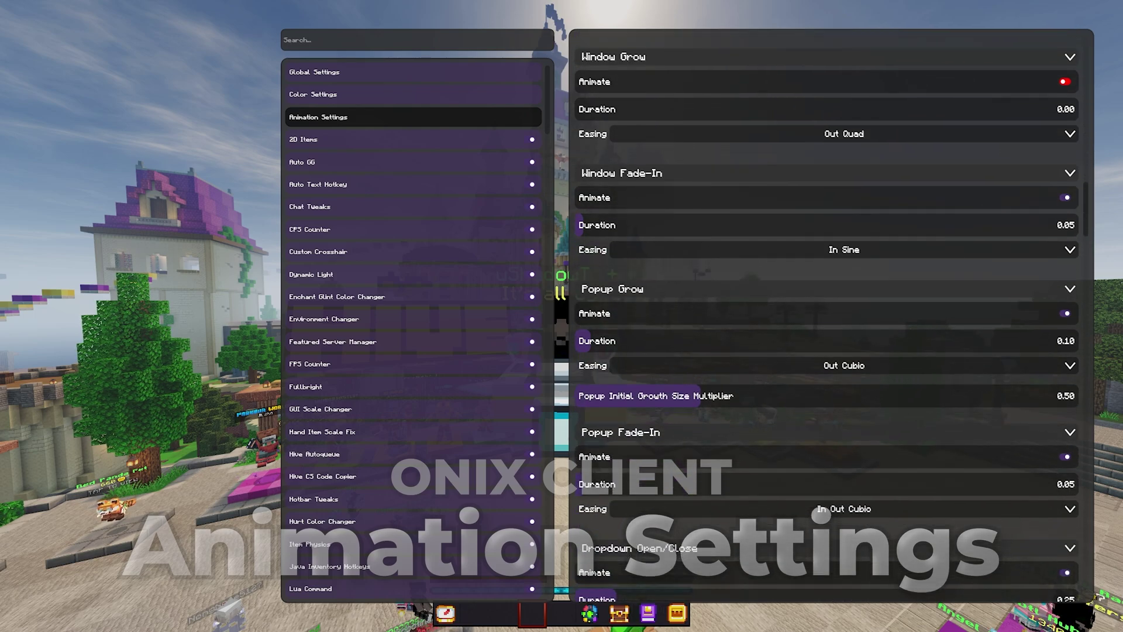
pyautogui.scroll(-3, 827, 318)
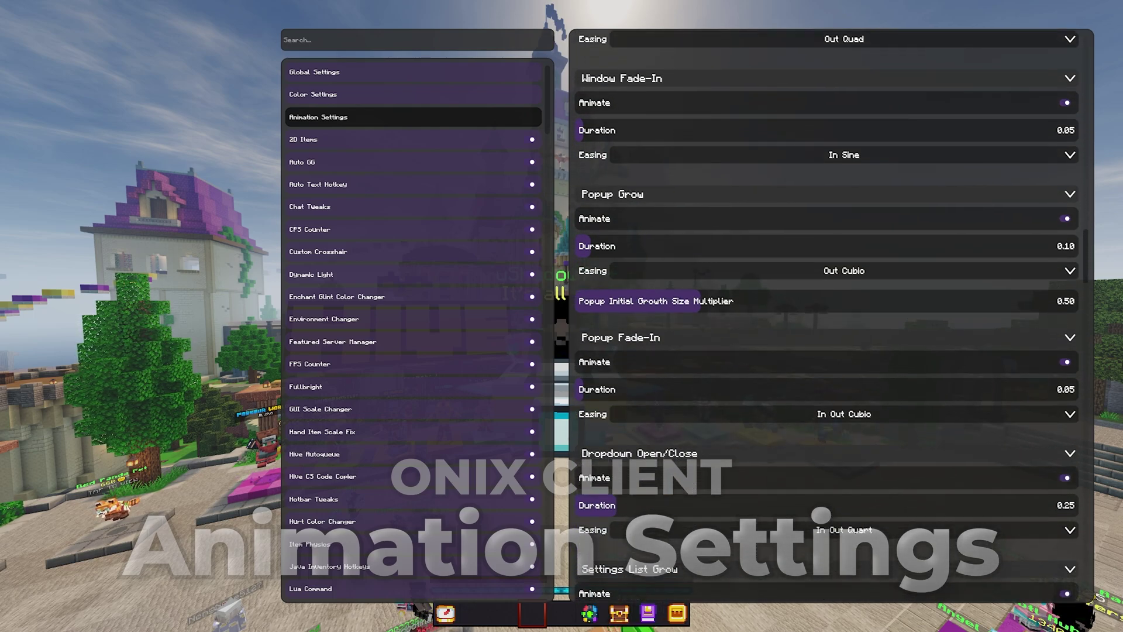
pyautogui.scroll(-4, 828, 317)
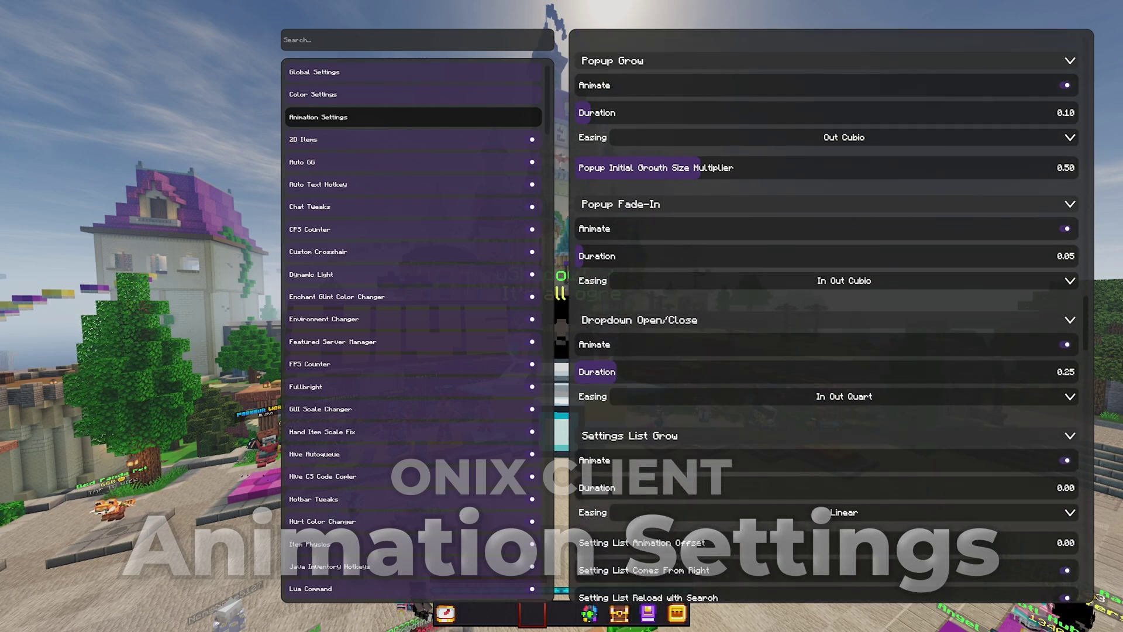
pyautogui.scroll(-5, 827, 318)
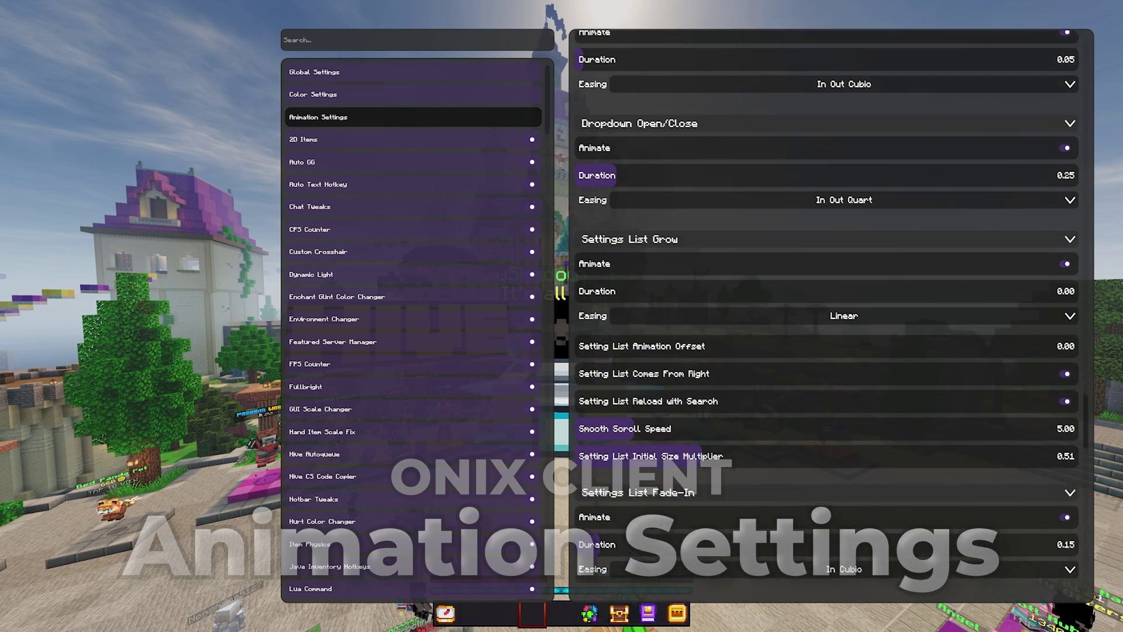
pyautogui.scroll(-1, 827, 318)
pyautogui.scroll(-1, 827, 317)
pyautogui.scroll(-1, 826, 318)
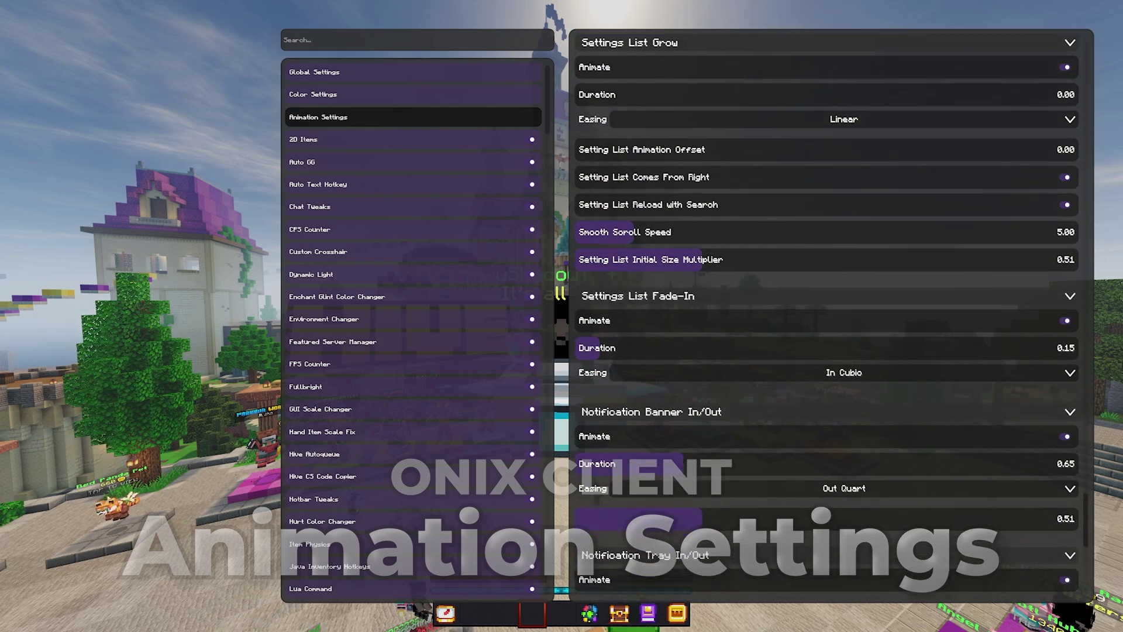
pyautogui.scroll(-1, 827, 318)
pyautogui.scroll(-1, 827, 317)
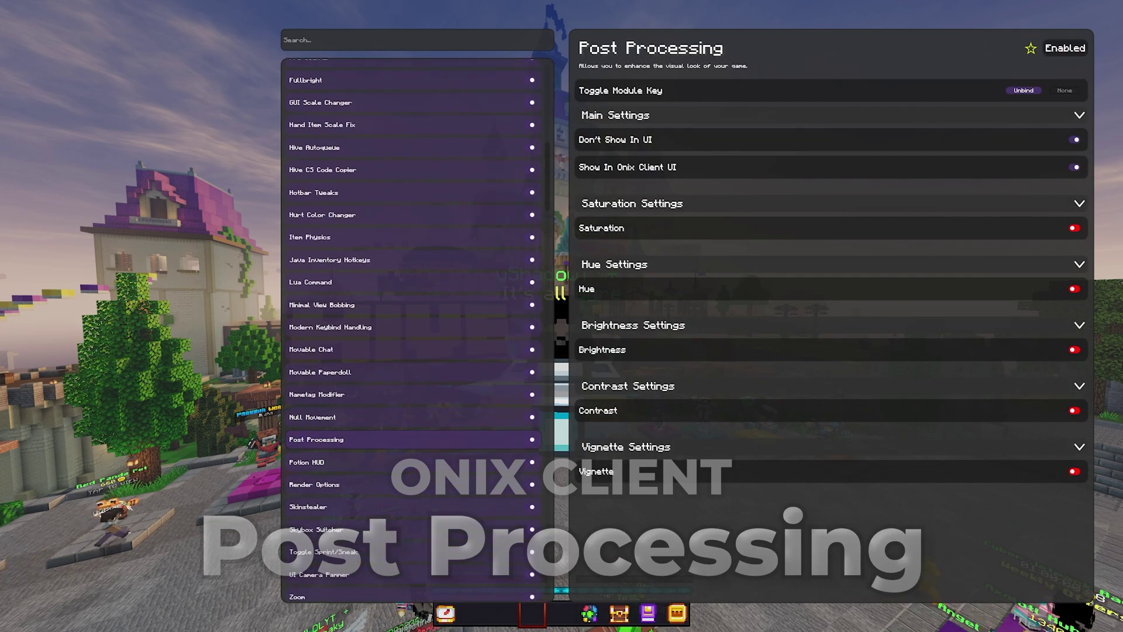
# Step through the Potion HUD, Render Options, Skinstealer, Skybox Switcher, Toggle Sprint/Sneak, UI Camera Panner and Zoom settings.
pyautogui.press('Down')
pyautogui.scroll(-3, 826, 352)
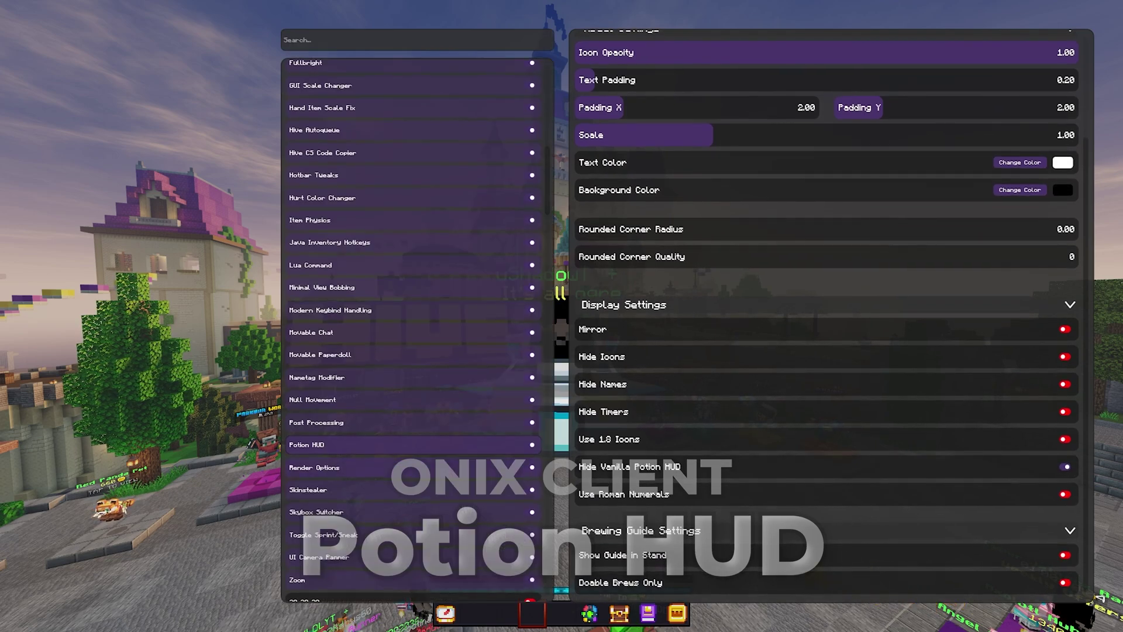
pyautogui.press('Down')
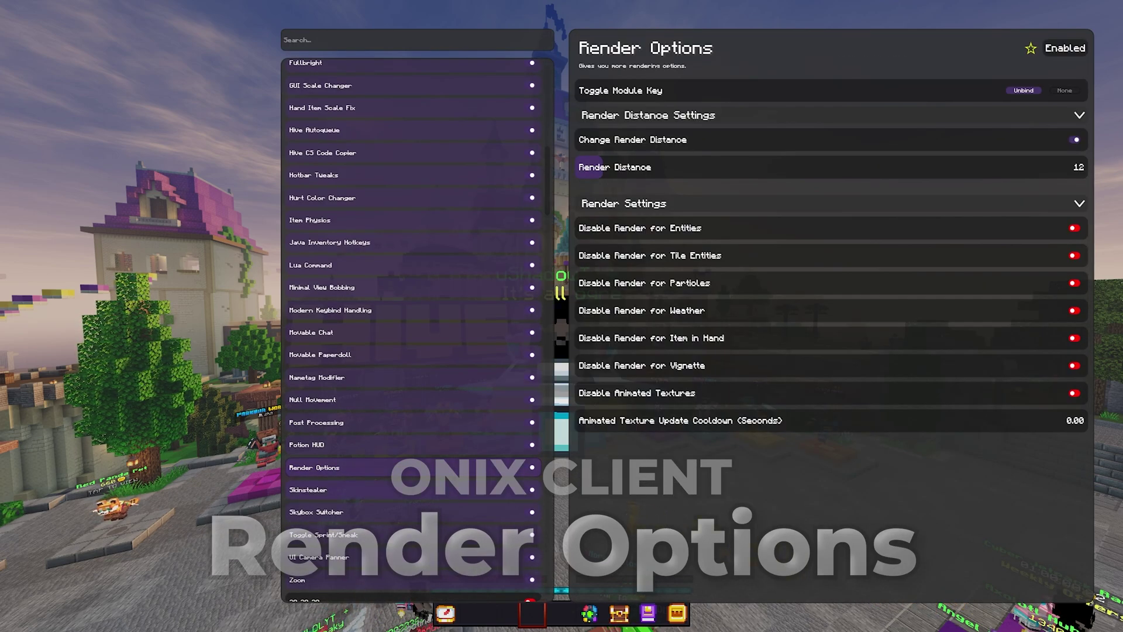
pyautogui.press('Down')
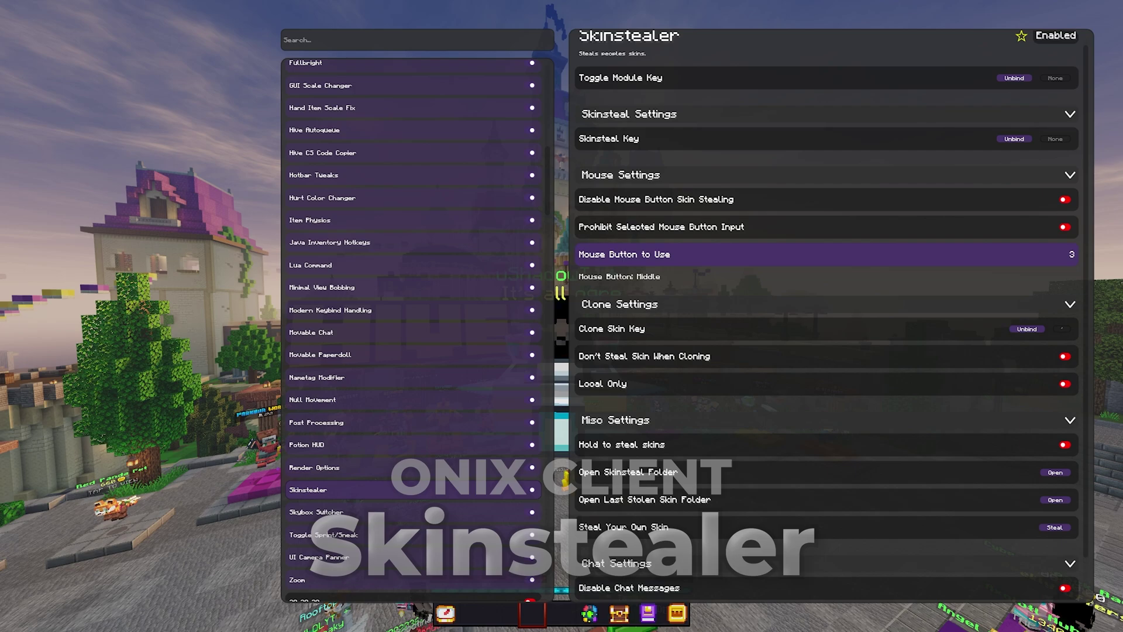
pyautogui.scroll(-1, 827, 316)
pyautogui.press('Down')
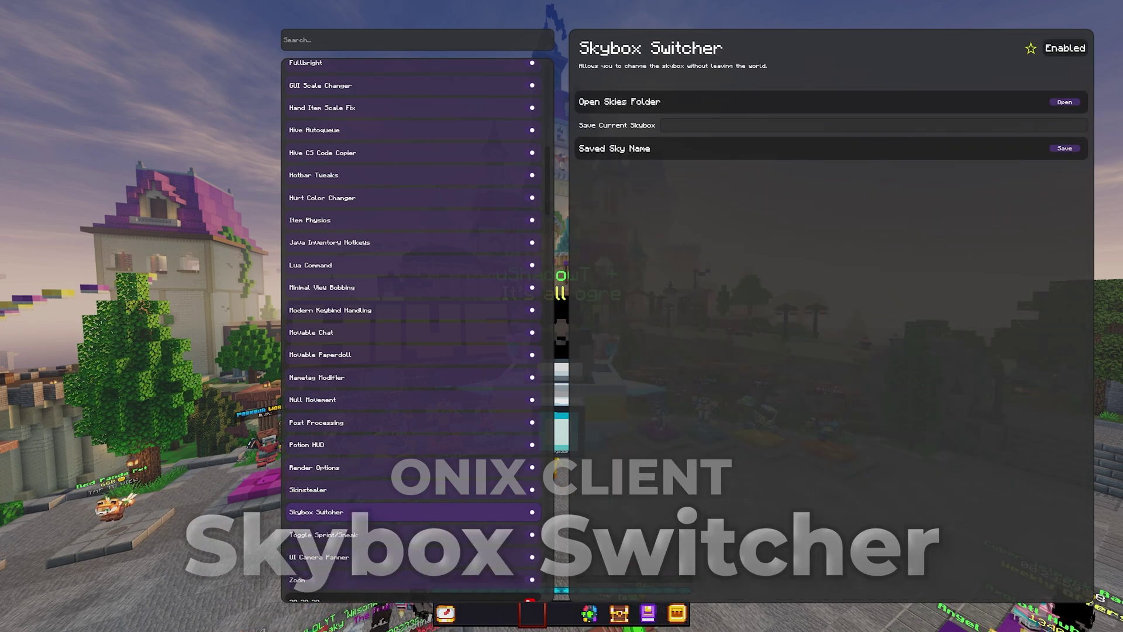
pyautogui.press('Down')
pyautogui.scroll(-2, 827, 316)
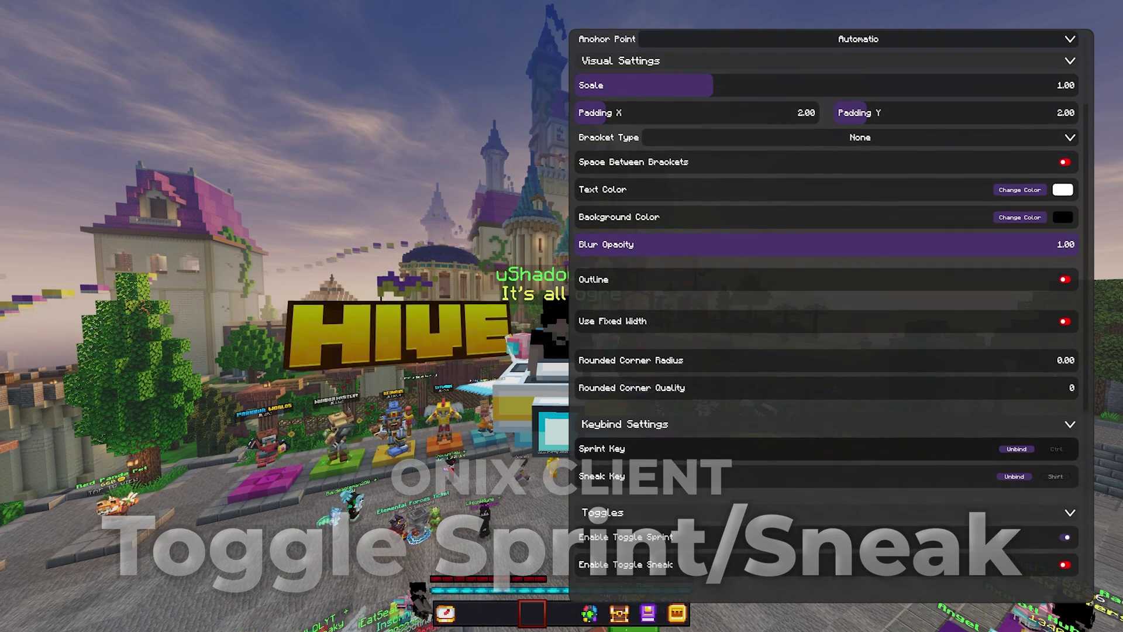
pyautogui.scroll(-3, 827, 316)
pyautogui.scroll(-3, 827, 316)
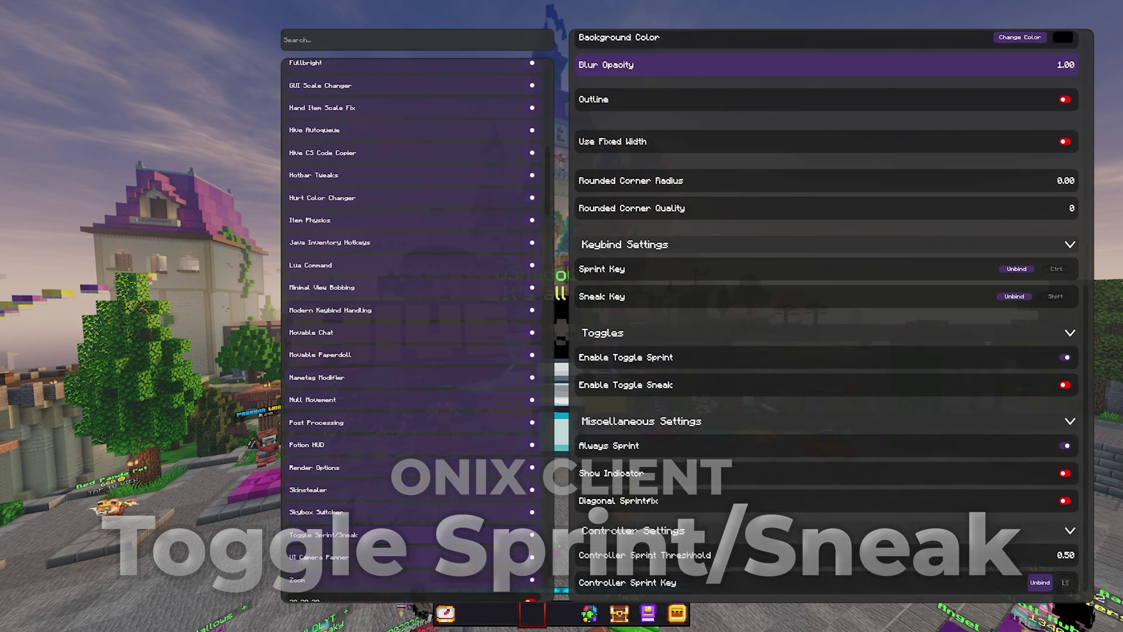
pyautogui.press('Down')
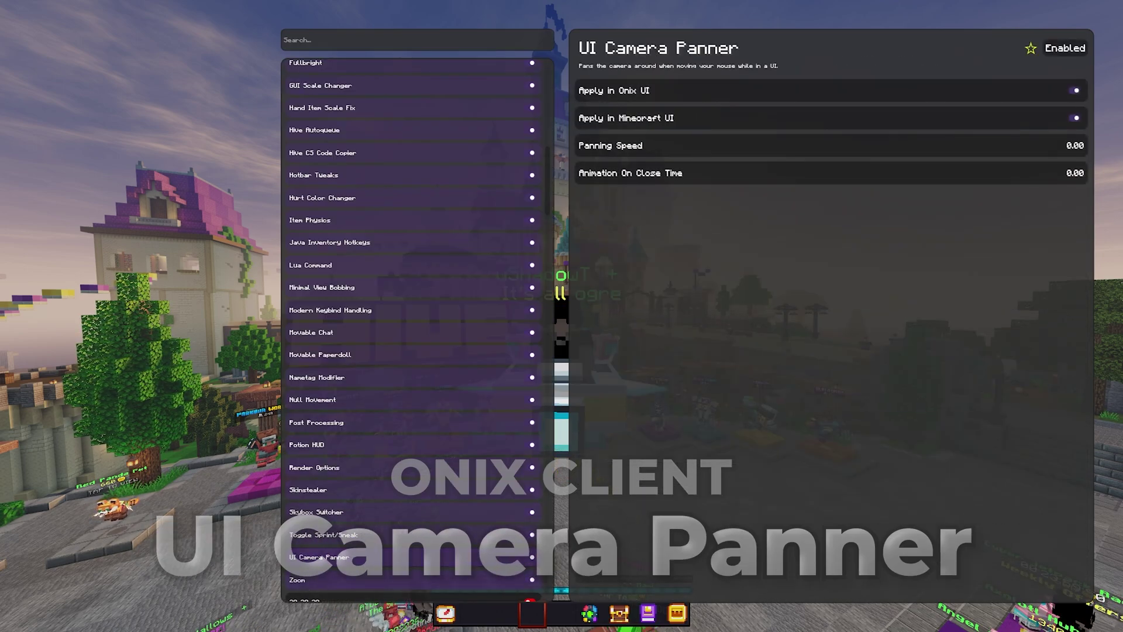
pyautogui.press('Down')
pyautogui.scroll(-2, 413, 325)
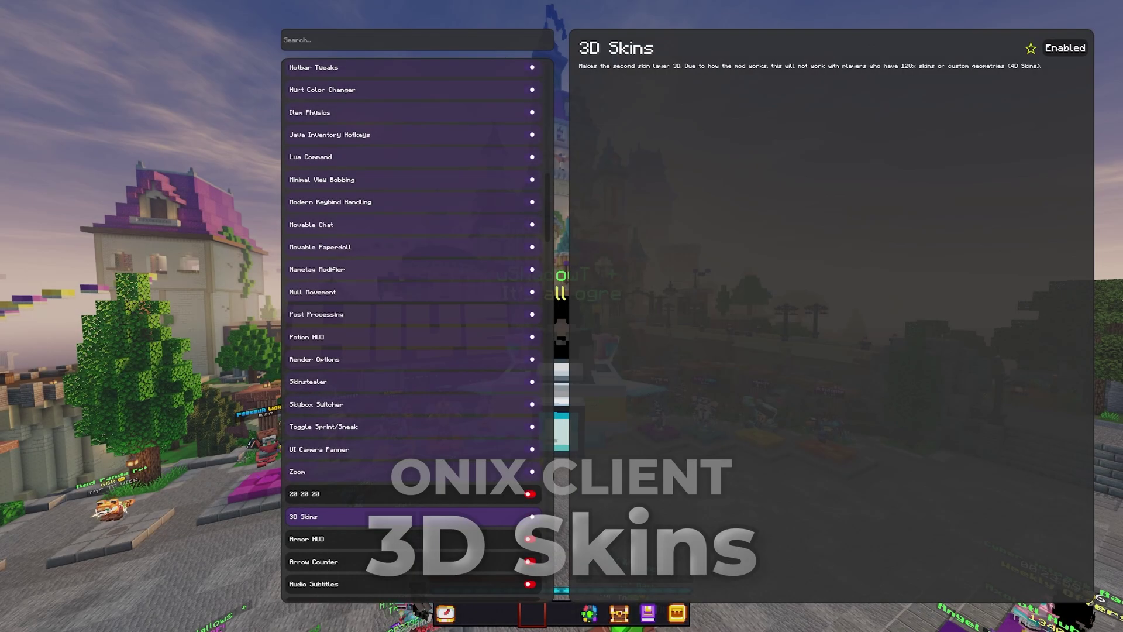
pyautogui.scroll(-1, 413, 325)
pyautogui.scroll(-2, 413, 325)
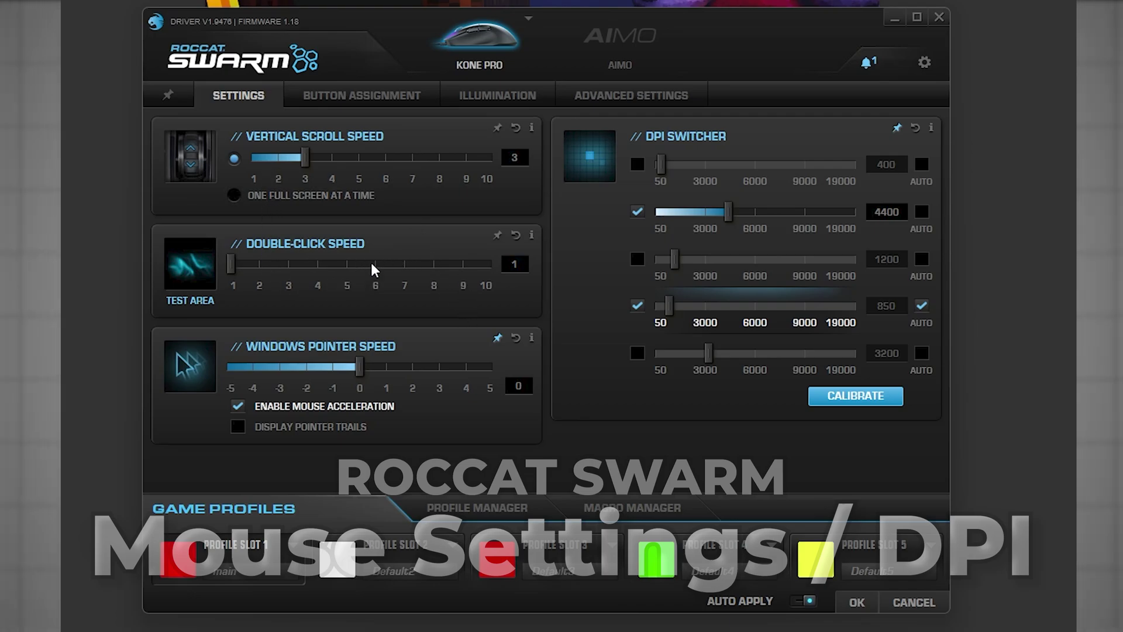
pyautogui.click(409, 94)
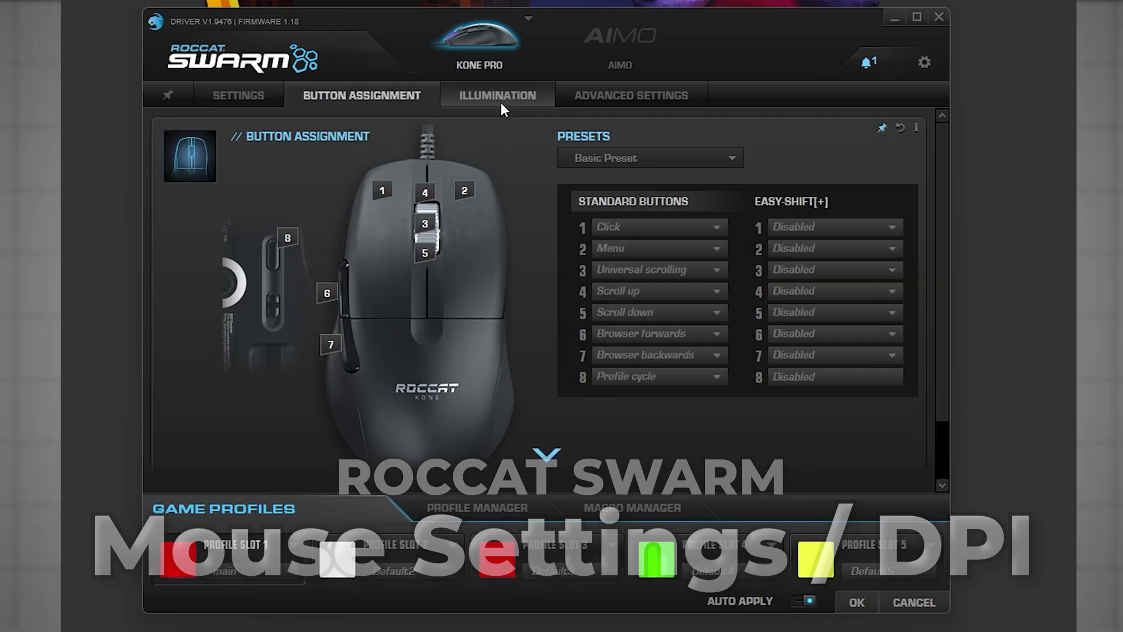
pyautogui.click(607, 99)
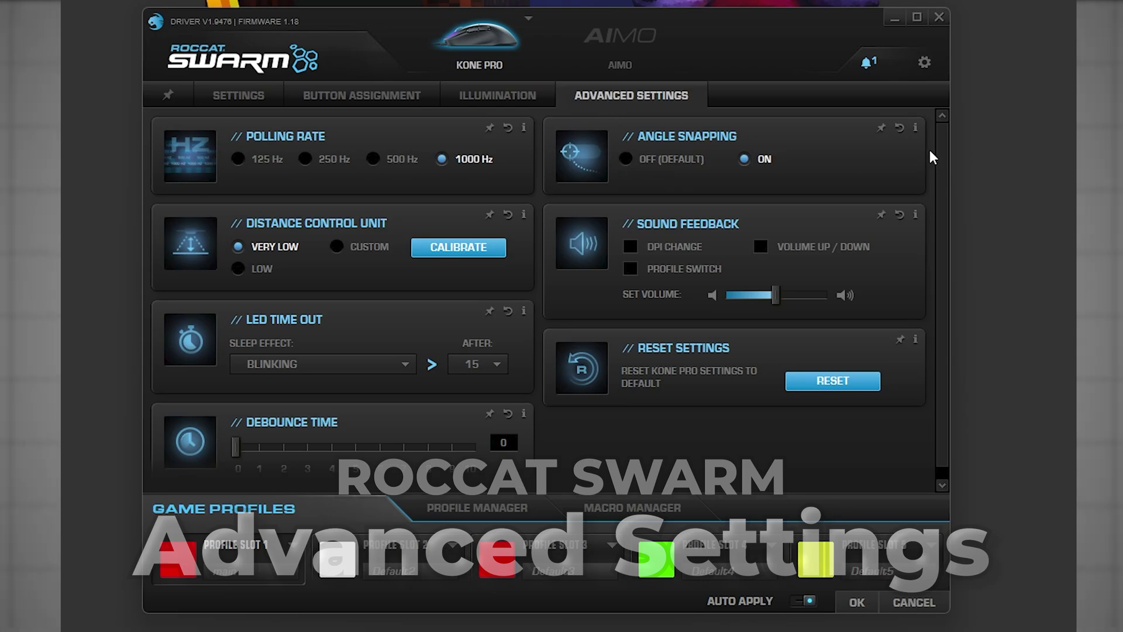
pyautogui.scroll(-1, 937, 281)
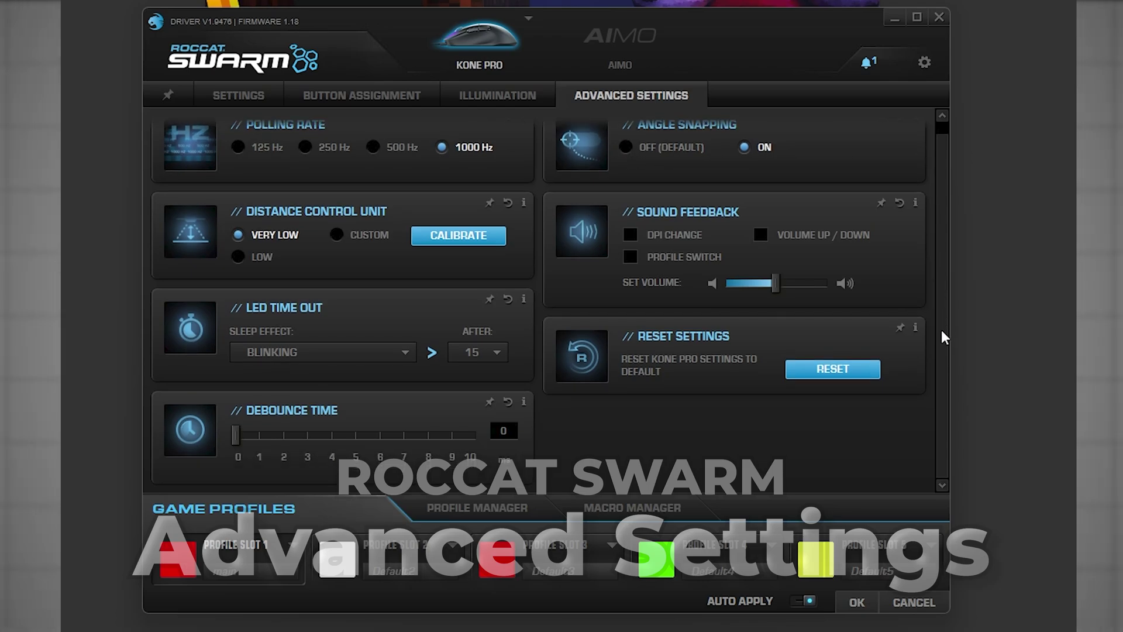
pyautogui.click(244, 97)
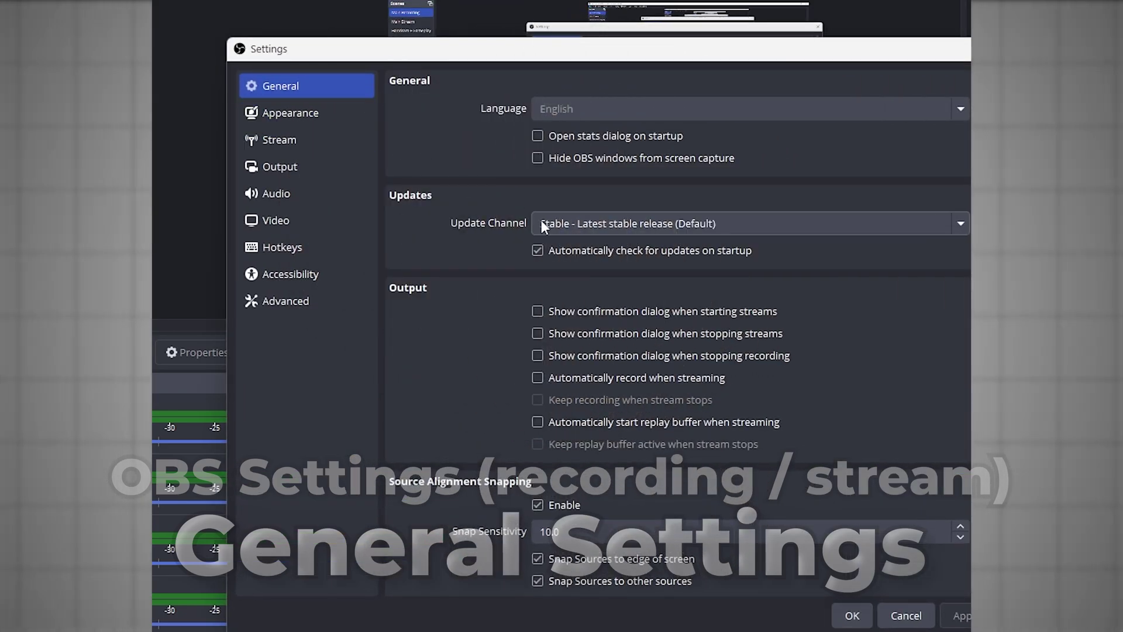
pyautogui.scroll(-2, 426, 223)
pyautogui.scroll(-2, 386, 221)
pyautogui.scroll(-4, 431, 240)
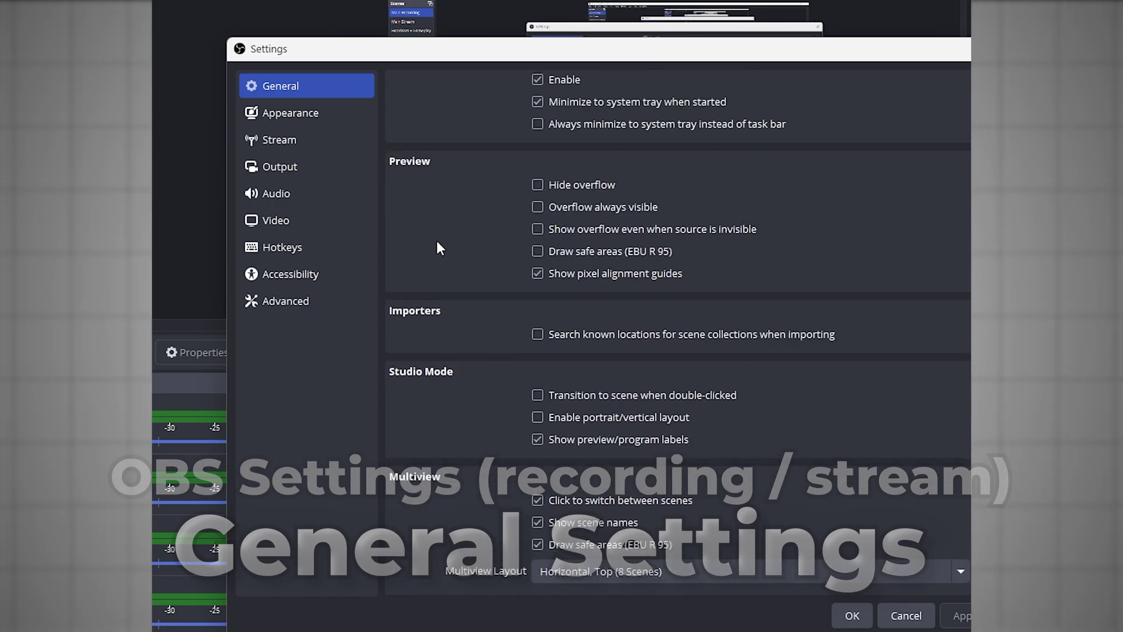
# Show the Stream and Appearance settings pages and shift the Settings window left.
pyautogui.click(309, 140)
pyautogui.click(305, 113)
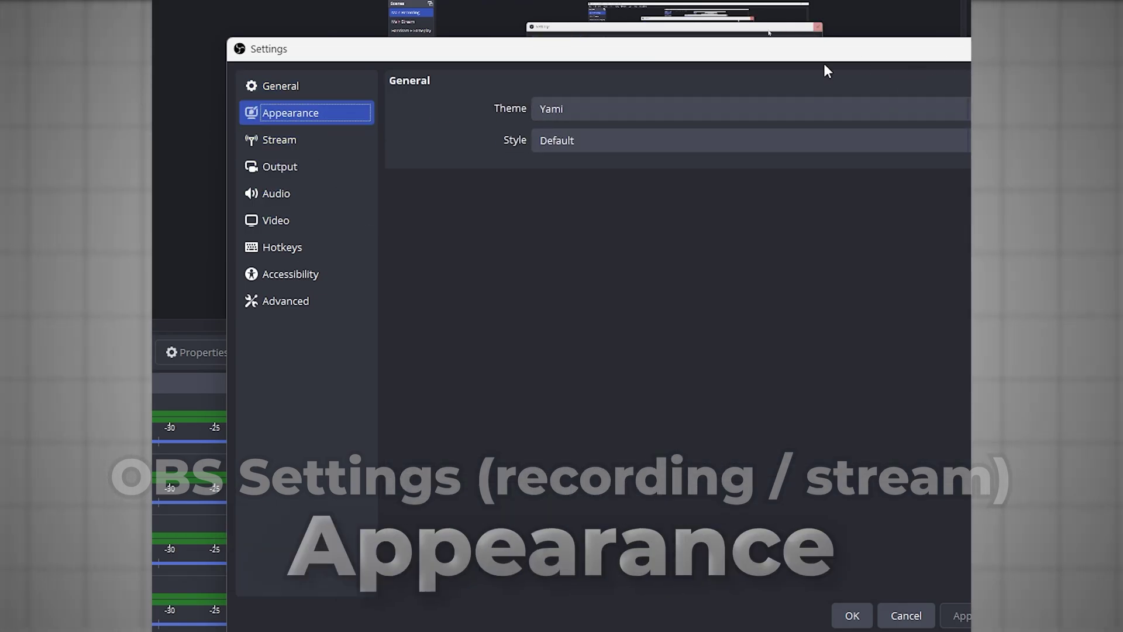
pyautogui.moveTo(423, 57); pyautogui.dragTo(379, 55)
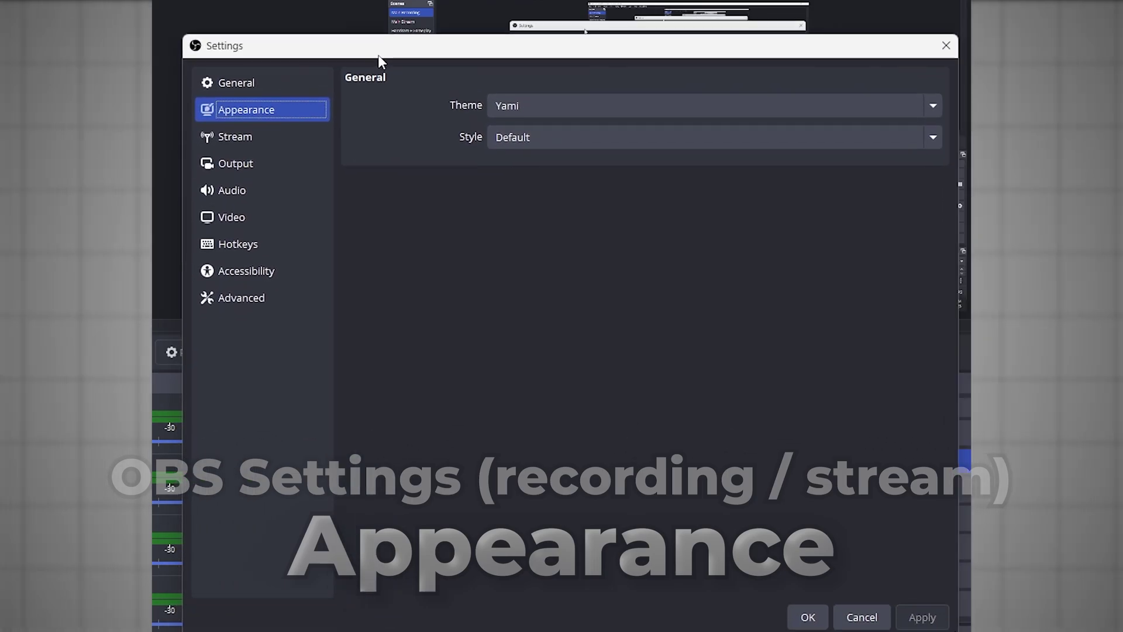
# Review the Output page's recording encoder and audio track bitrate settings.
pyautogui.click(236, 163)
pyautogui.click(431, 118)
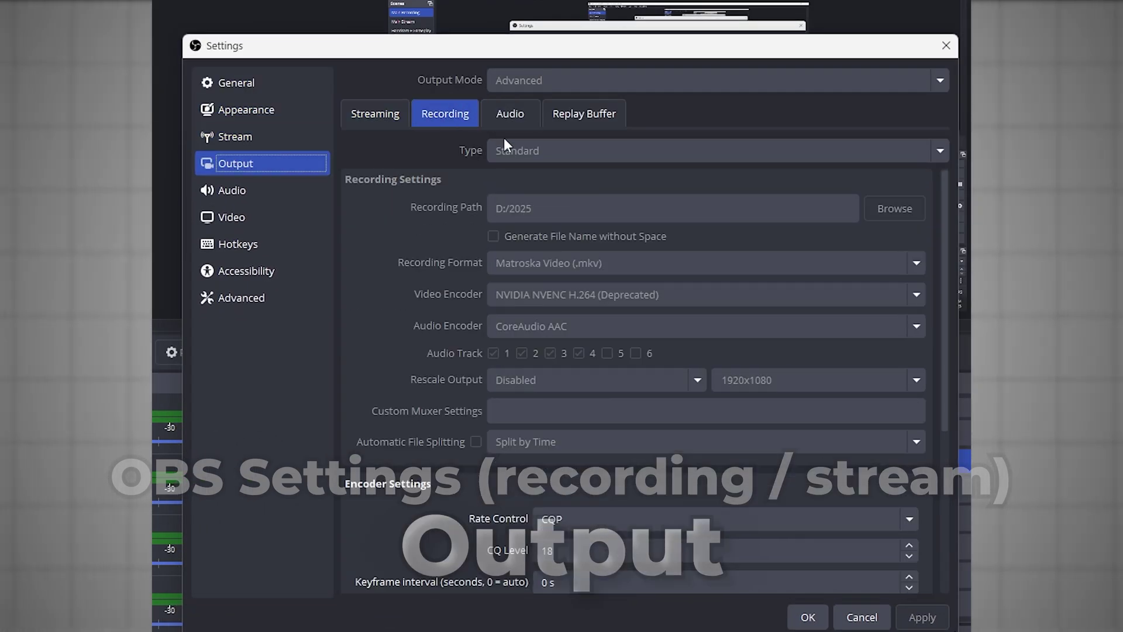
pyautogui.moveTo(947, 191); pyautogui.dragTo(956, 371)
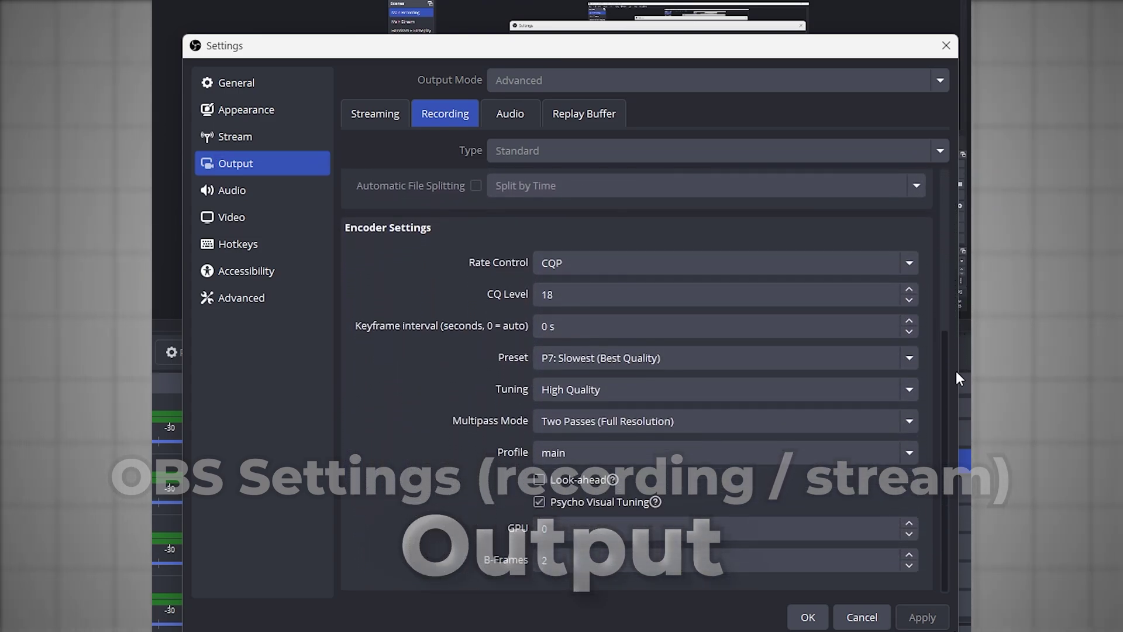
pyautogui.click(531, 121)
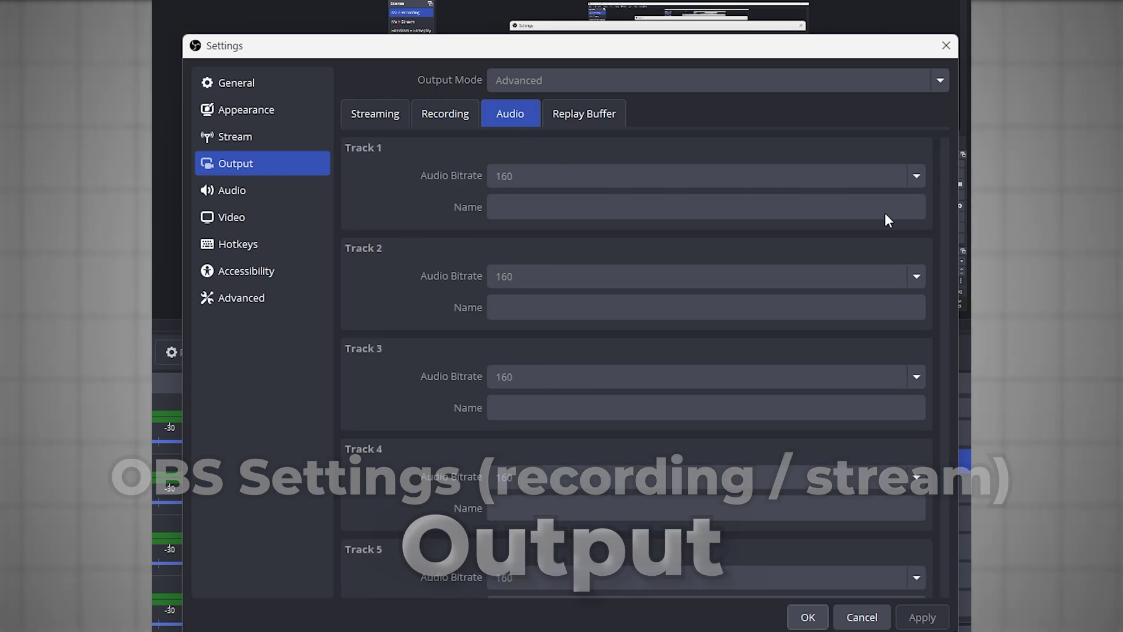
# Check the Video resolution and FPS settings, then the streaming encoder settings under Output.
pyautogui.click(251, 218)
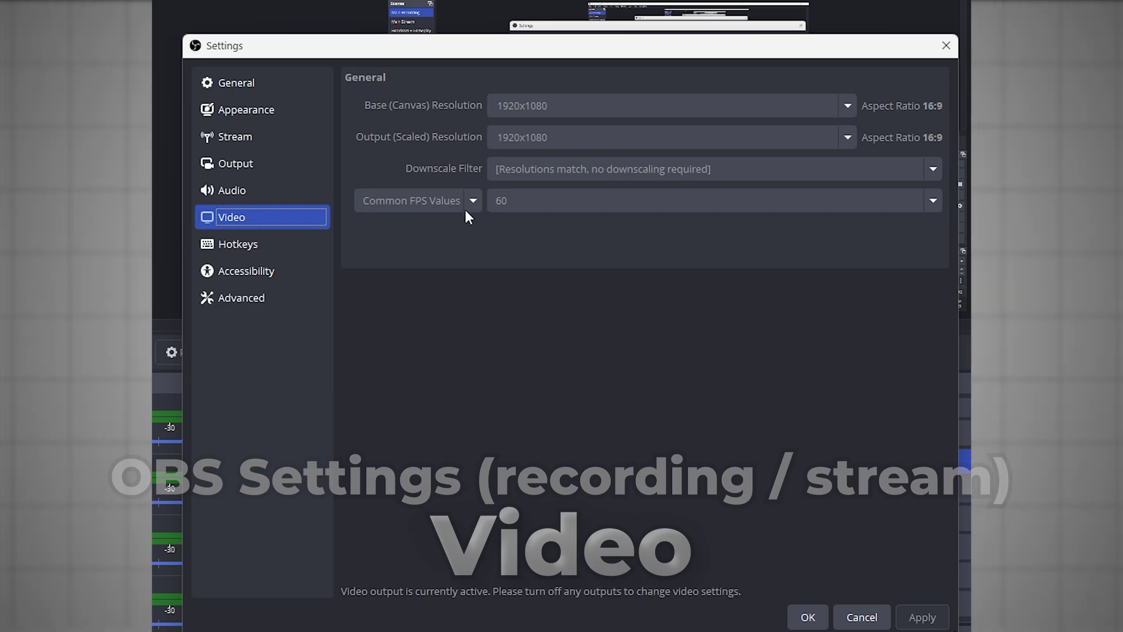
pyautogui.click(232, 165)
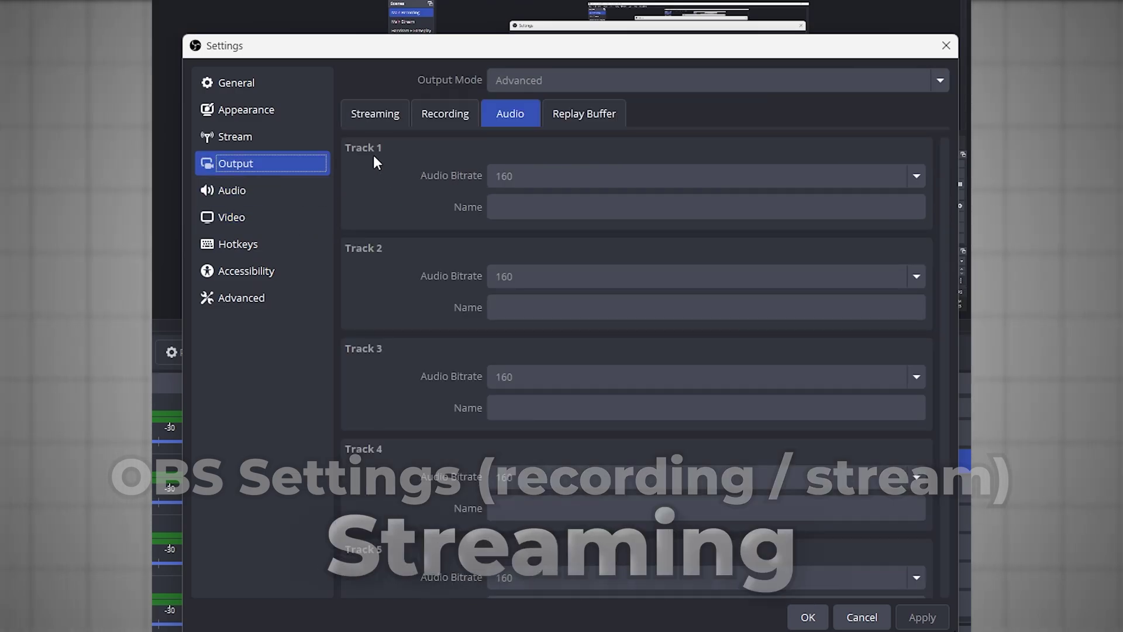
pyautogui.click(401, 110)
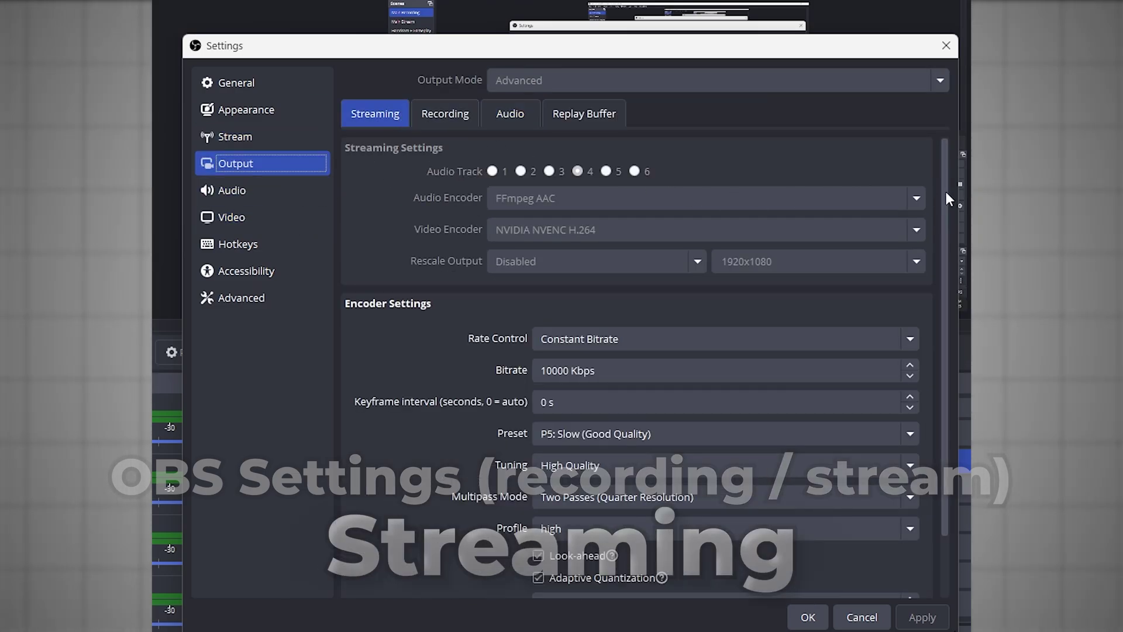